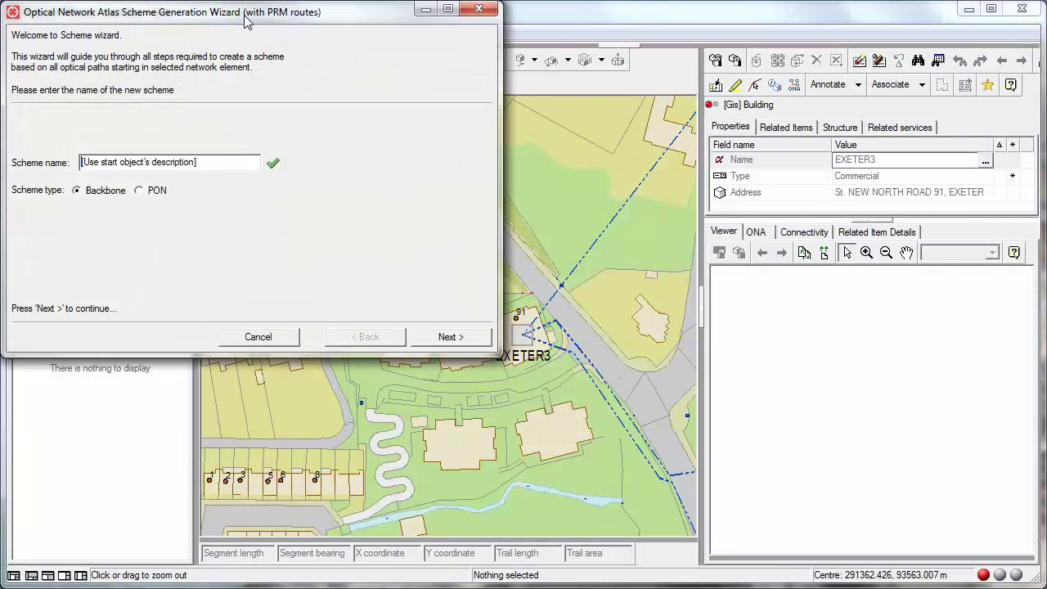
Step: Keep the default scheme name and Backbone type, then advance to choosing the start object
drag(246, 20, 320, 51)
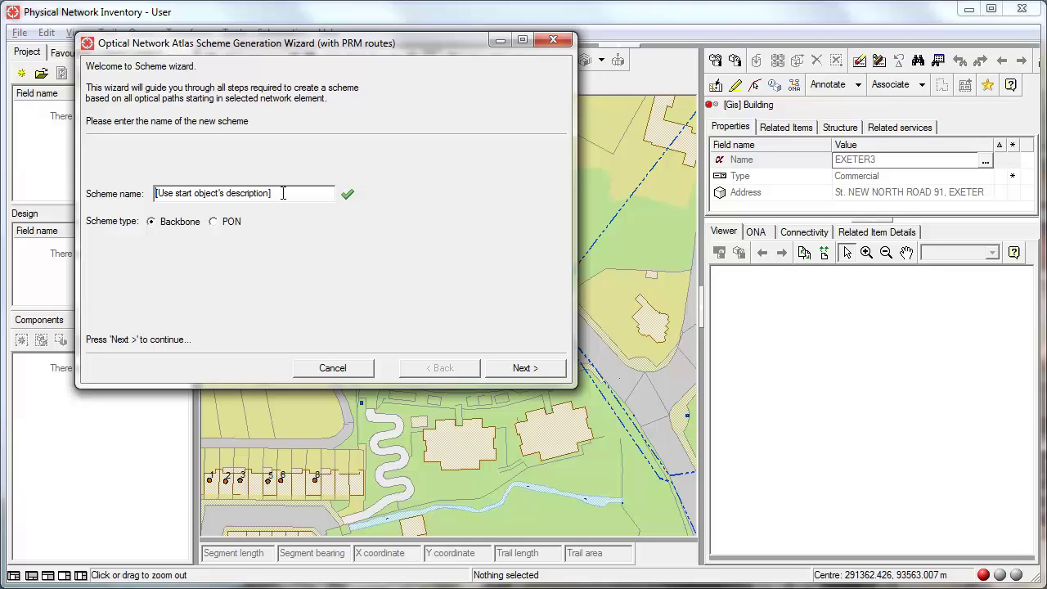
click(524, 368)
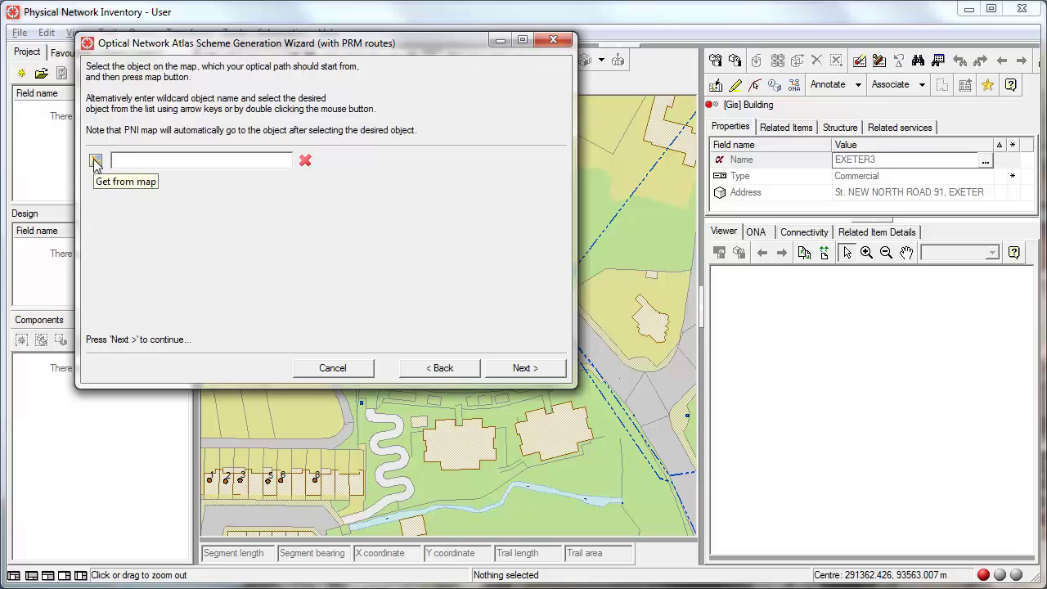
Step: Search for 'exeter' and set Exeter Exchange as the scheme's start object
text(ex)
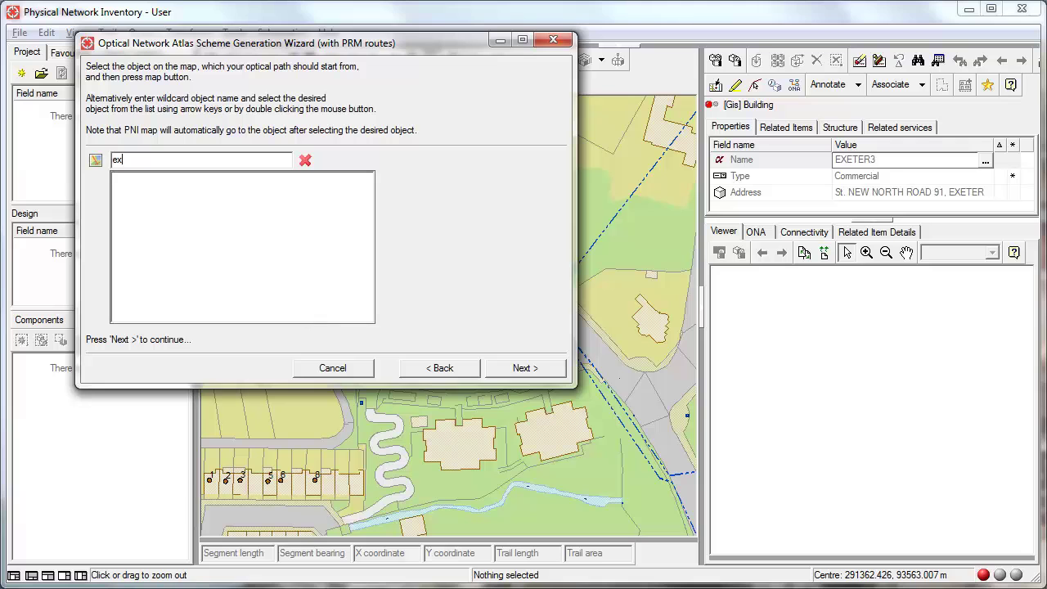
text(eter)
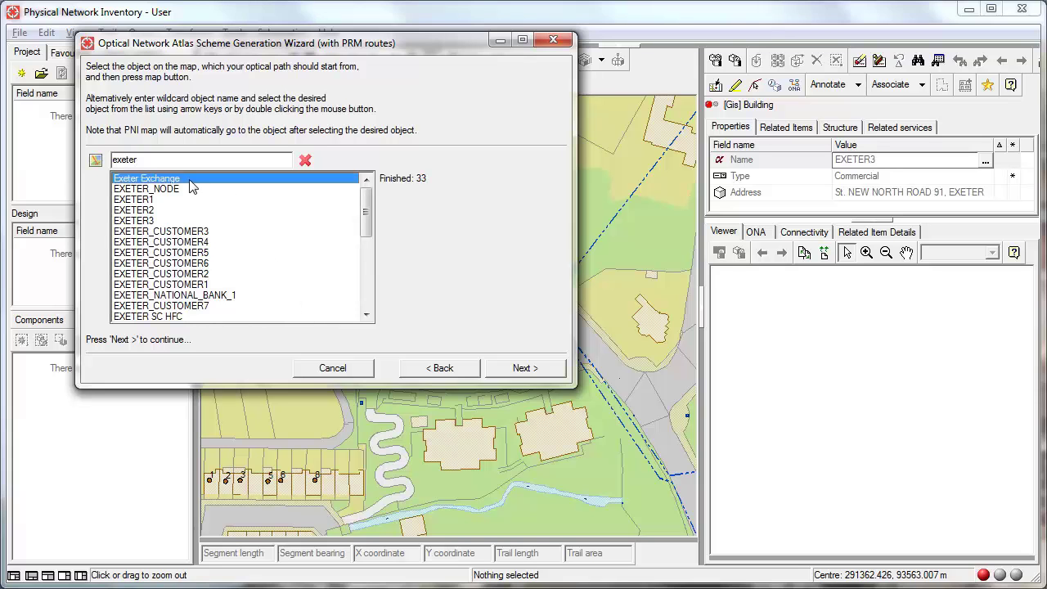
click(189, 179)
double_click(189, 180)
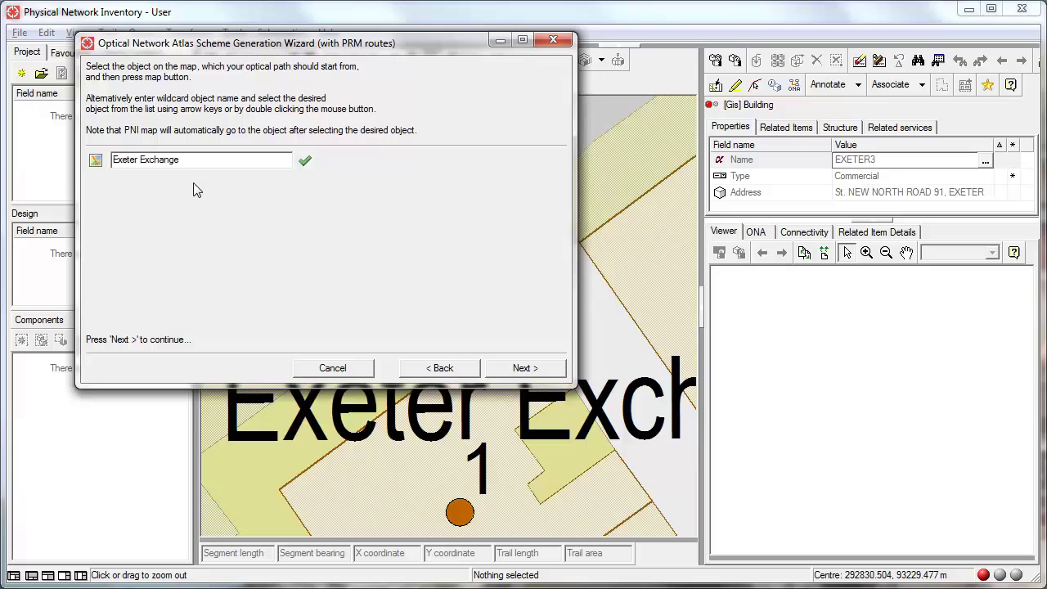
Step: List cables by Shelves and pick FTTH Ex1 1 Pilot on OLT FTTx Shelf 2 as the start cable
click(527, 369)
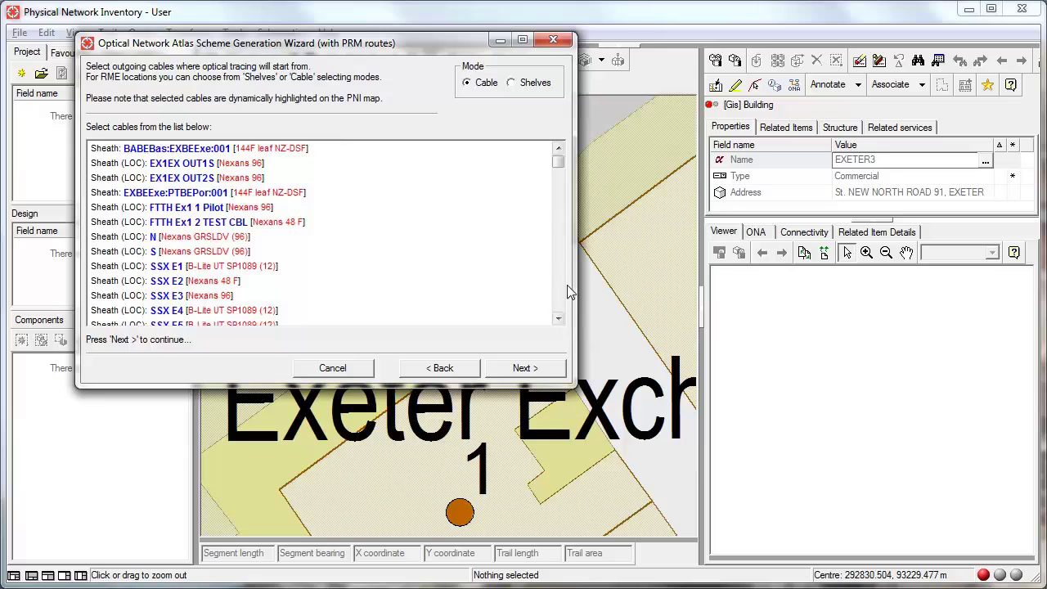
scroll(566, 311, down, 1)
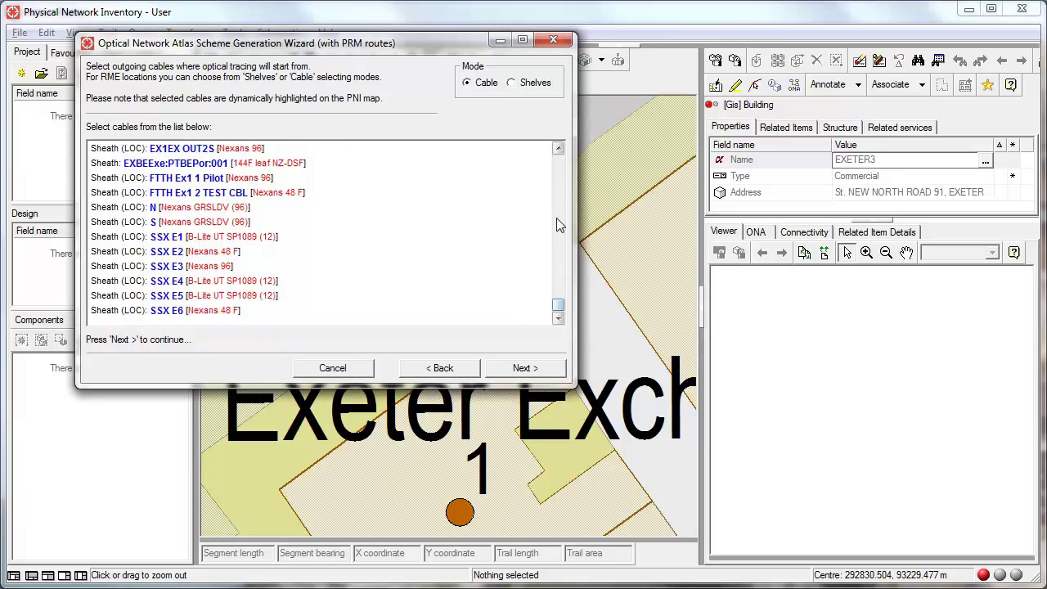
scroll(566, 177, up, 1)
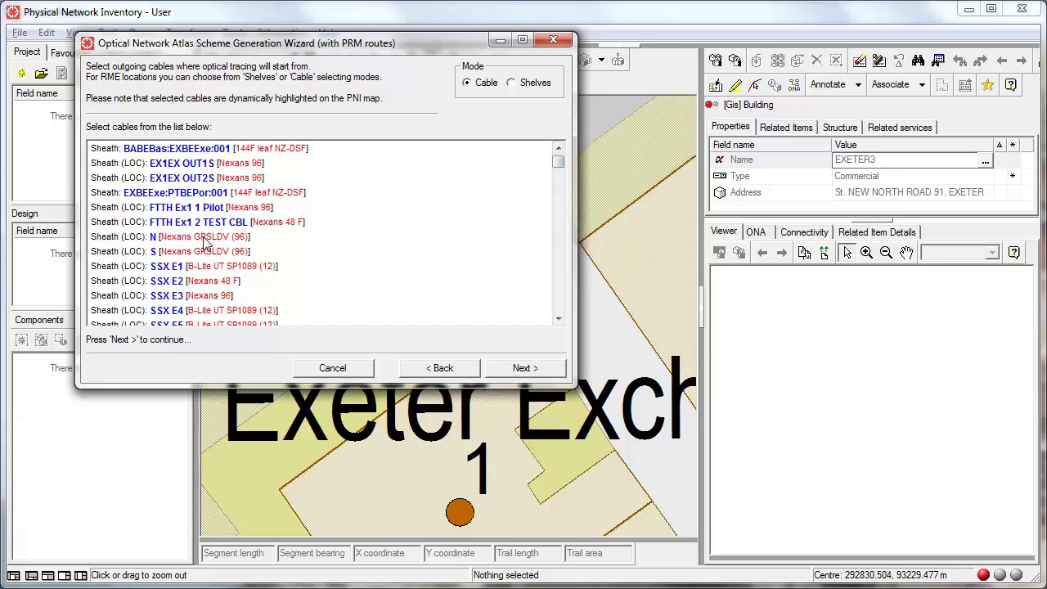
click(512, 84)
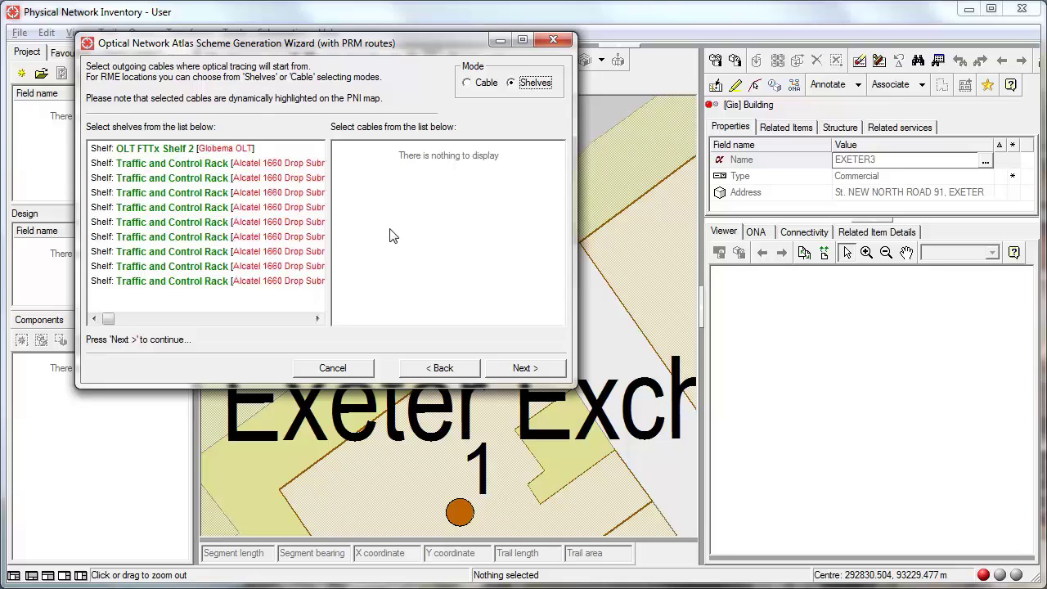
click(183, 152)
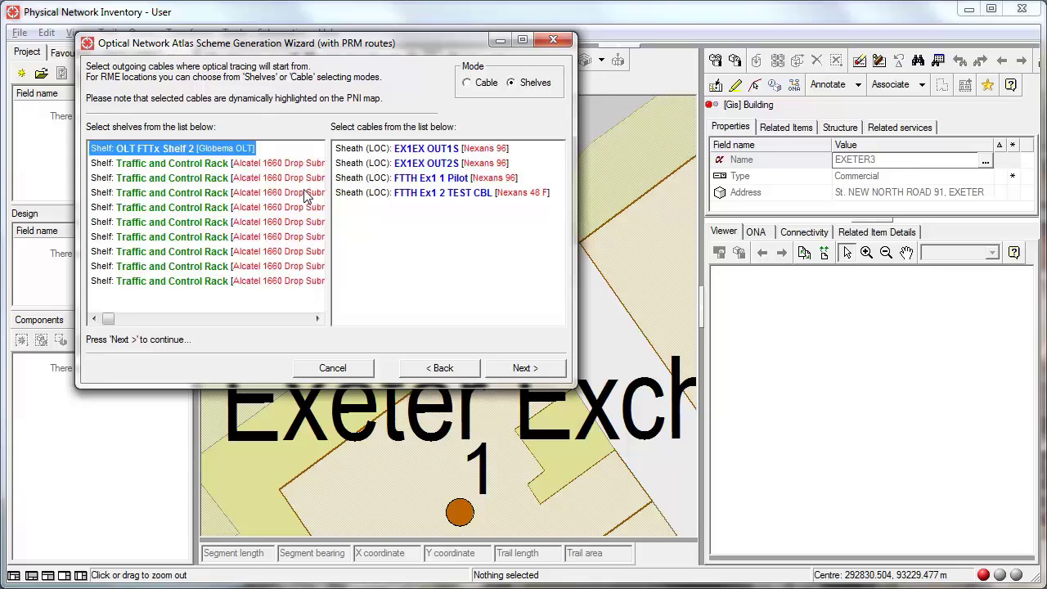
click(418, 182)
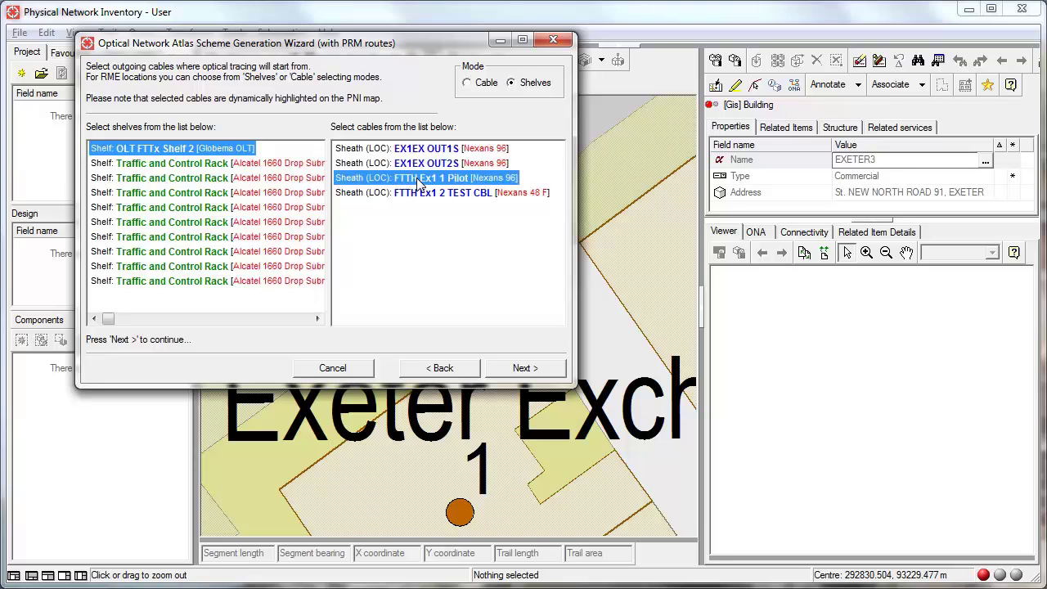
Step: Keep fibres 1-96 of FTTH Ex1 1 Pilot for tracing and move on to the scheme properties
click(525, 368)
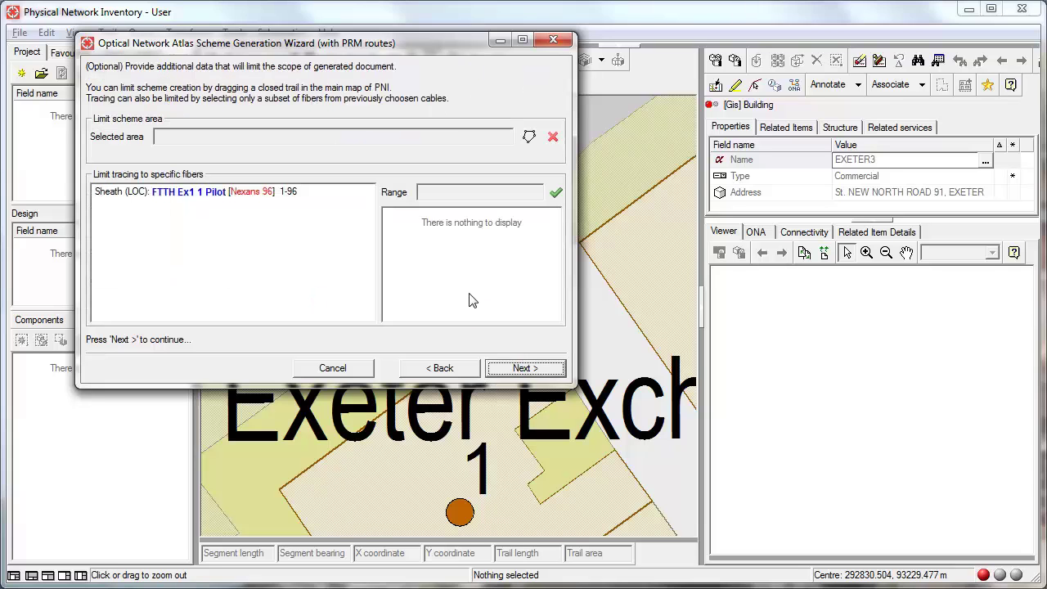
click(260, 195)
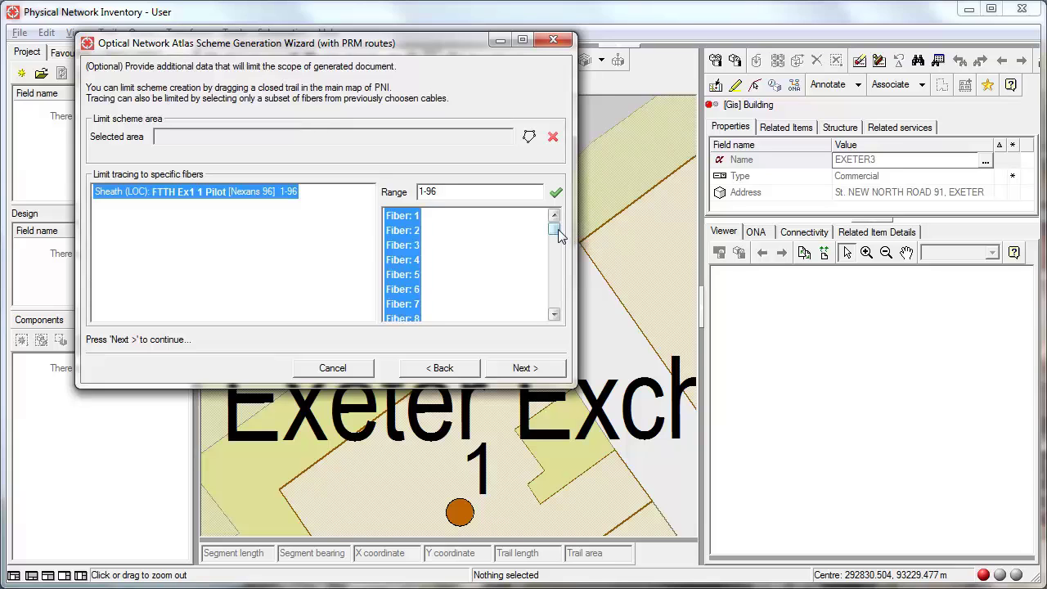
mouse_move(558, 232)
mouse_down()
mouse_move(556, 303)
mouse_move(556, 214)
mouse_up()
click(524, 368)
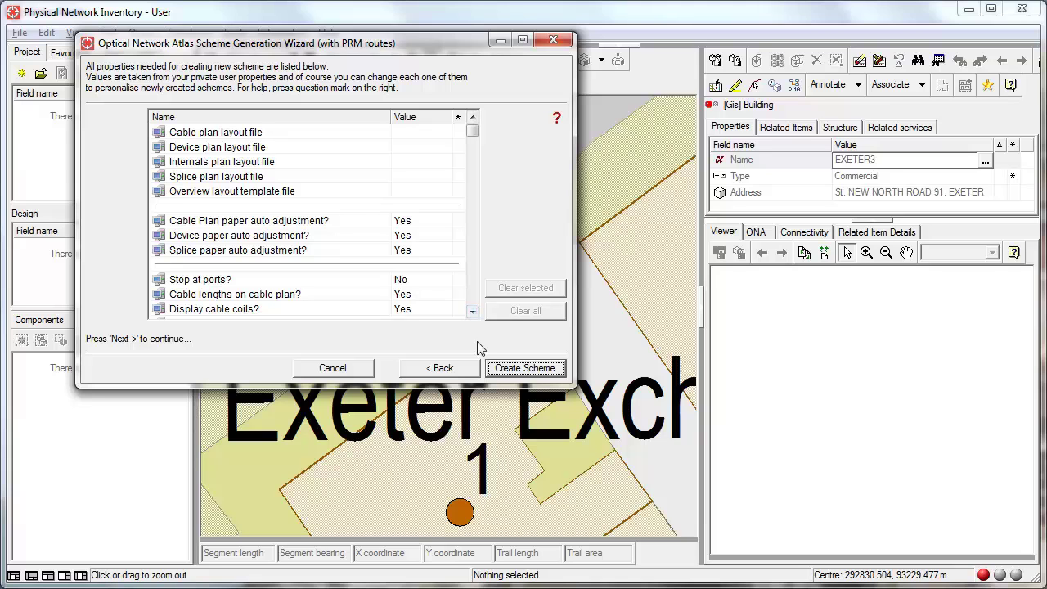
Step: Generate the Exeter Exchange scheme with Create Scheme and let the progress finish
click(515, 369)
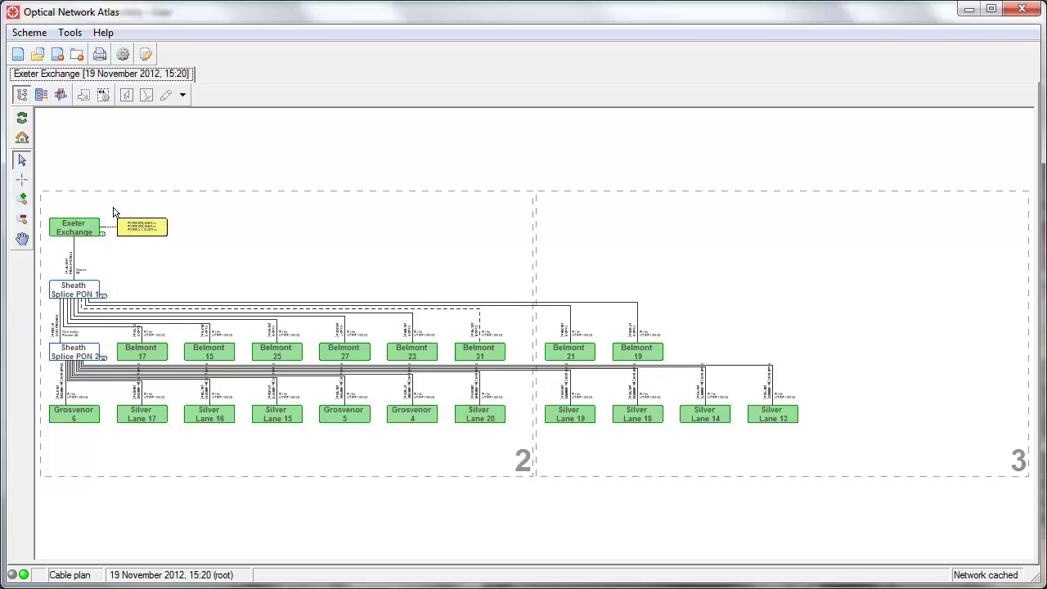
Step: Zoom to Sheath Splice PON 1, open its splice plan and zoom into the fibre connections
click(63, 293)
click(127, 328)
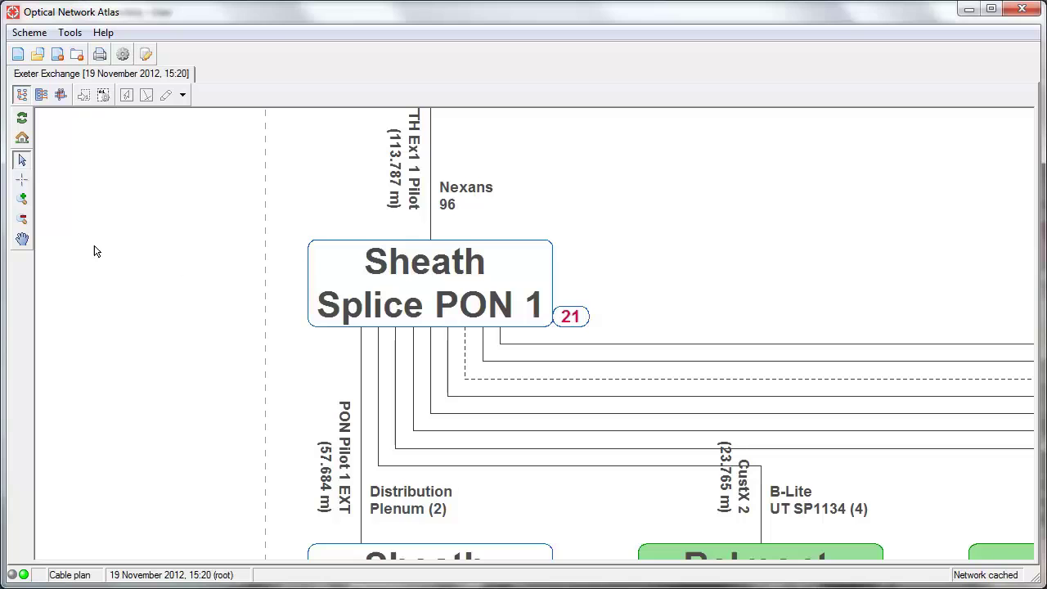
click(439, 284)
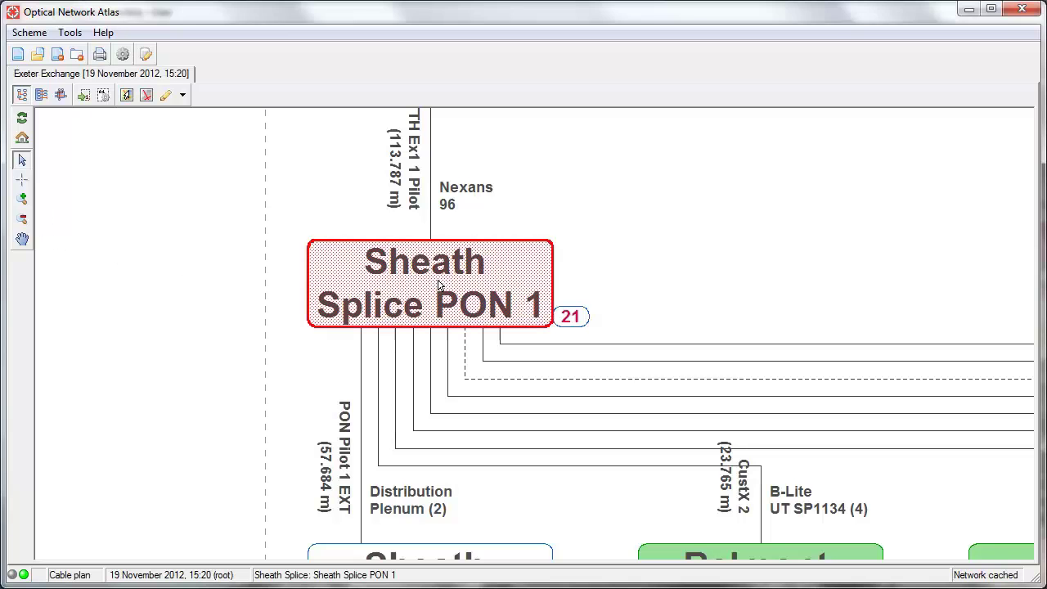
click(84, 96)
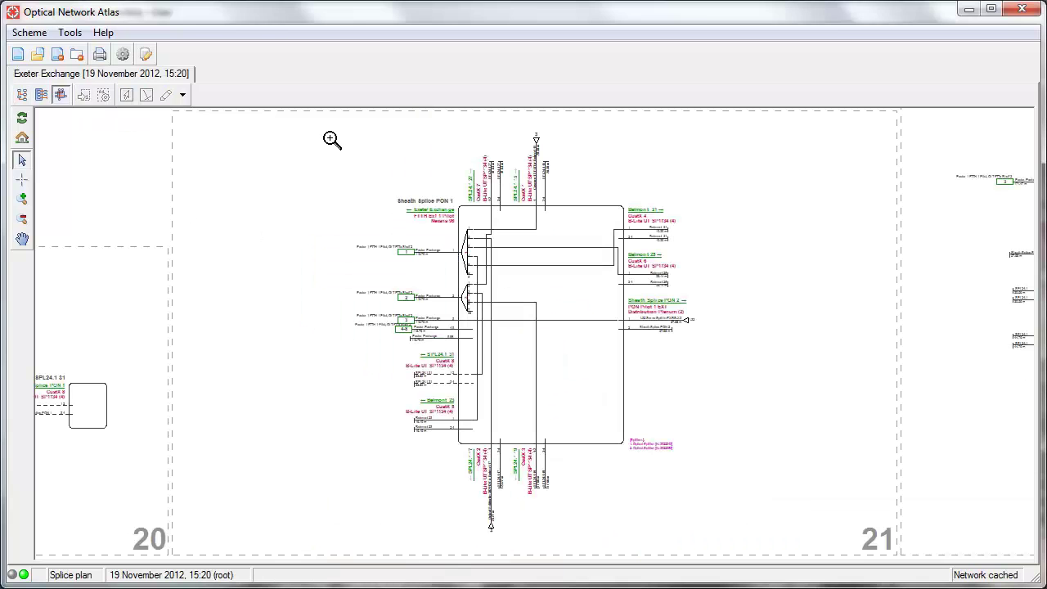
drag(666, 333, 692, 350)
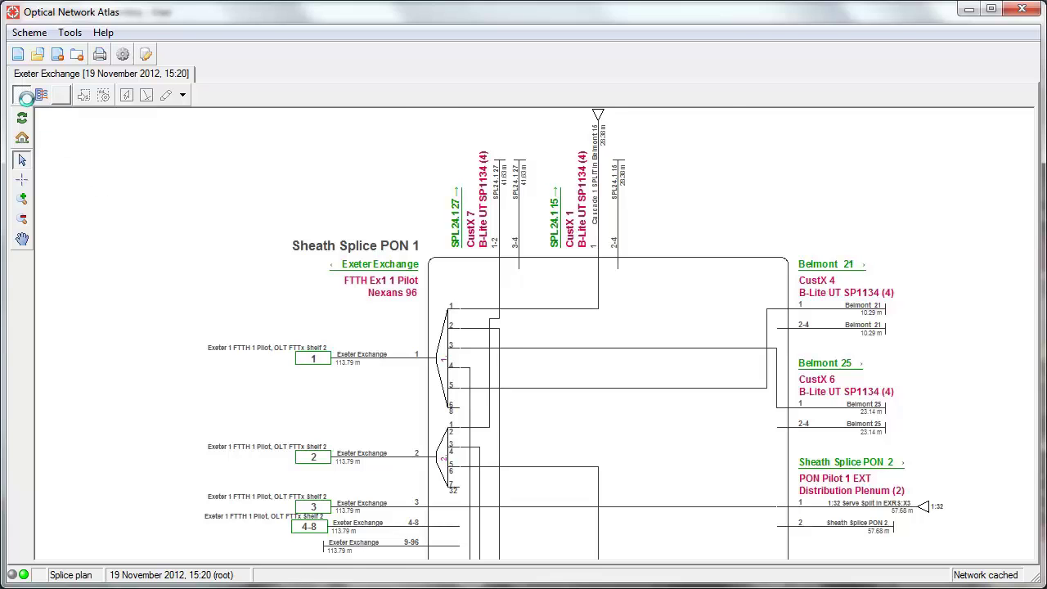
Step: Switch to the cable plan view and show page 2 of the 22-page atlas preview
click(24, 96)
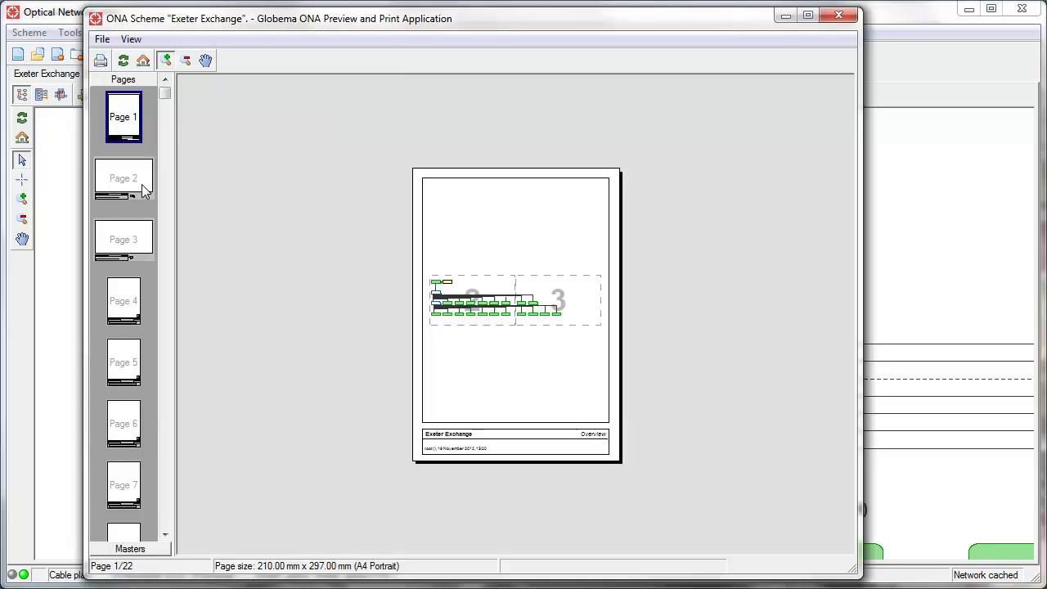
click(141, 184)
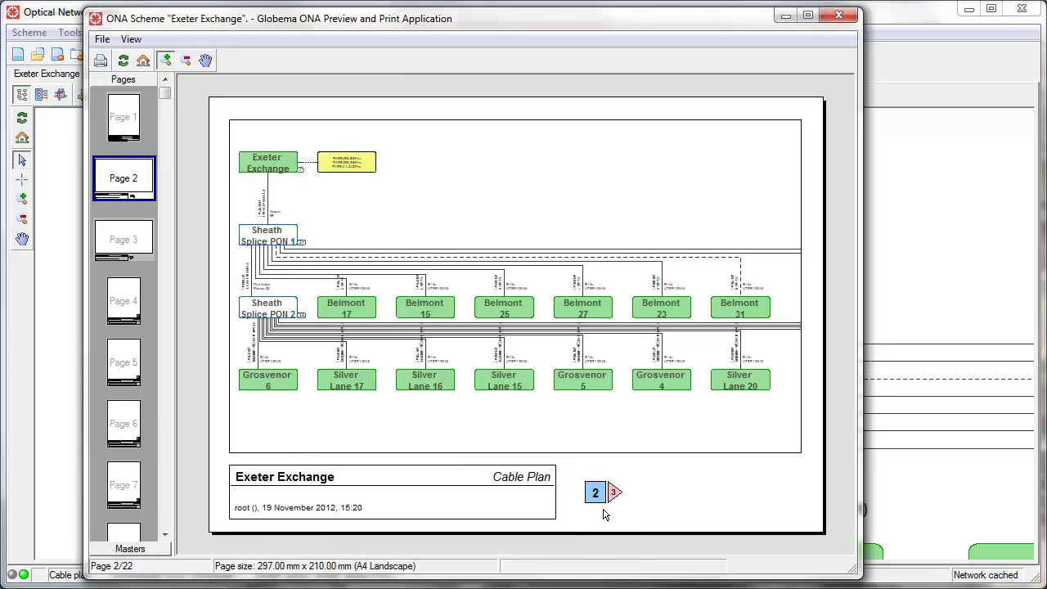
click(131, 136)
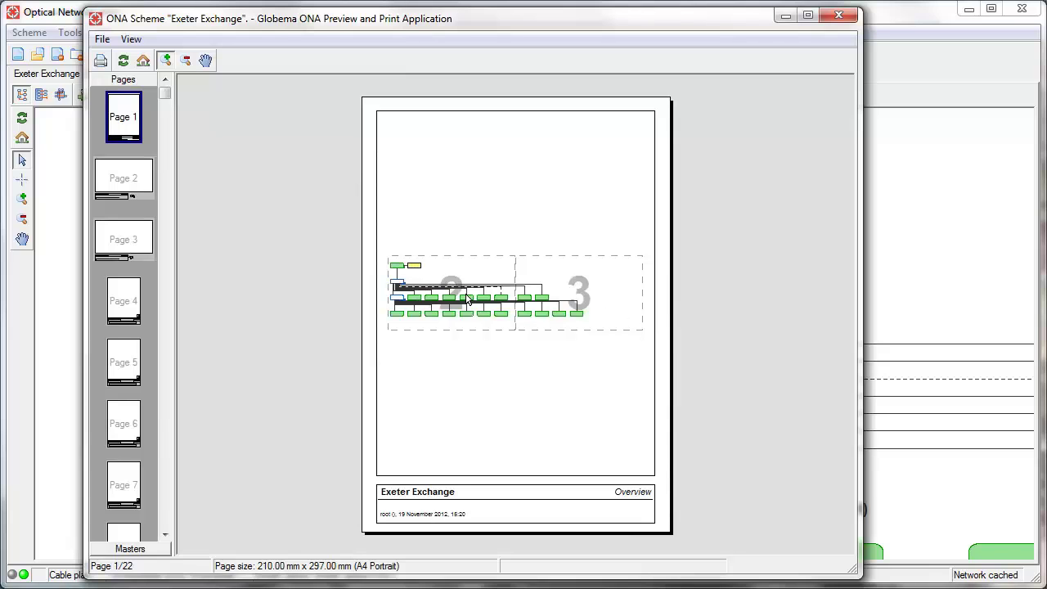
click(121, 181)
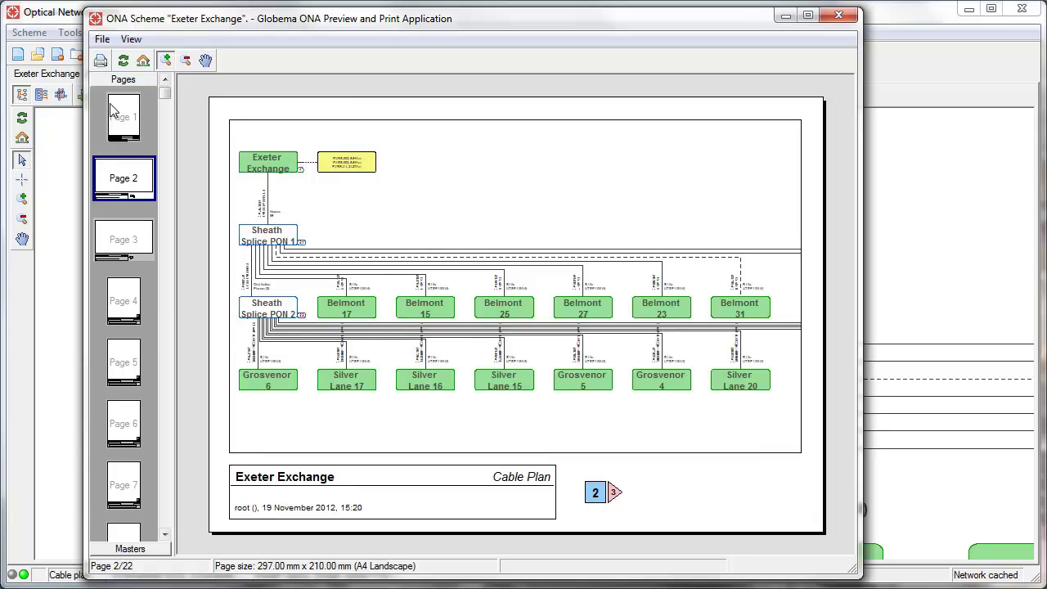
Step: Set the printer to File Output, saving all pages as ONA-DEMO.pdf in the ONA-Demo folder
click(100, 62)
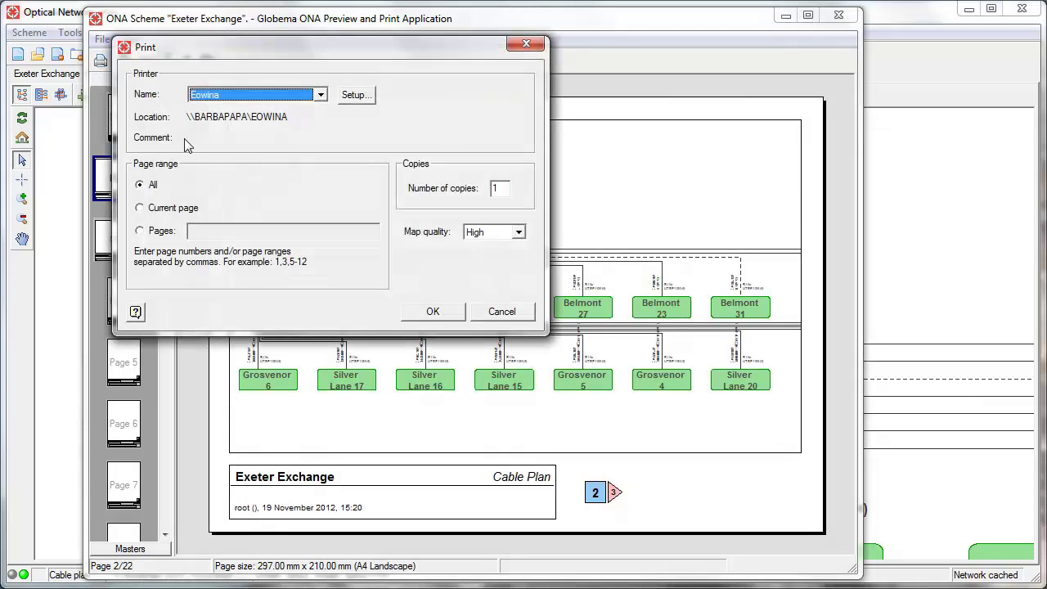
click(284, 105)
click(274, 119)
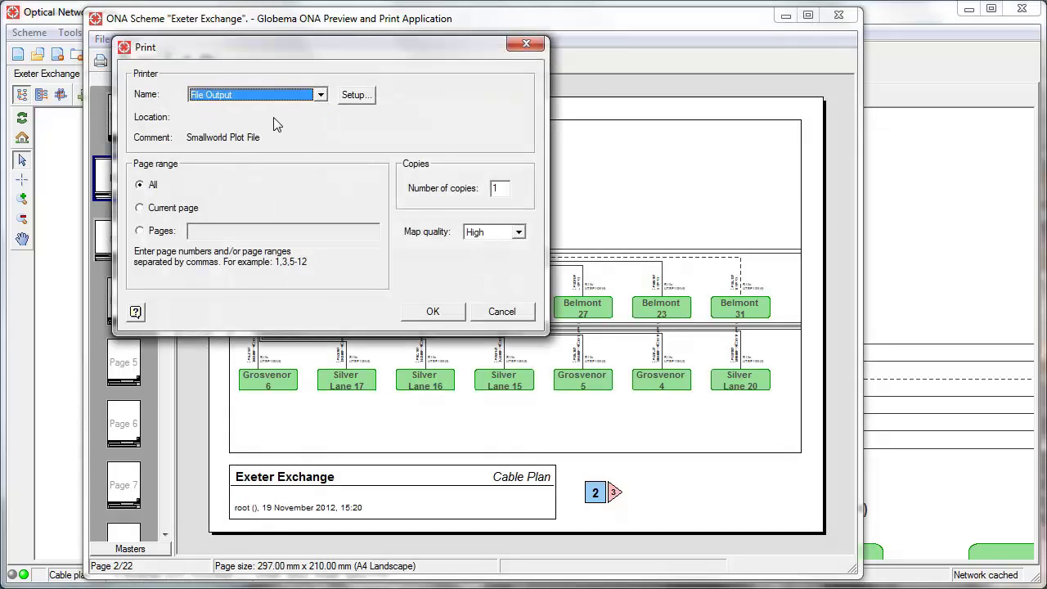
click(356, 95)
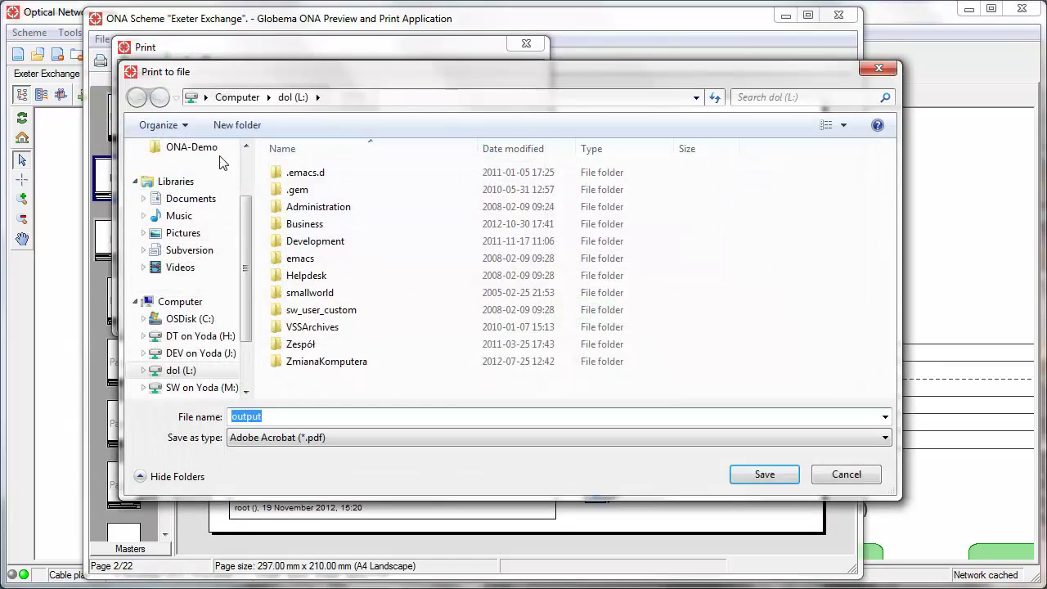
click(209, 150)
double_click(262, 416)
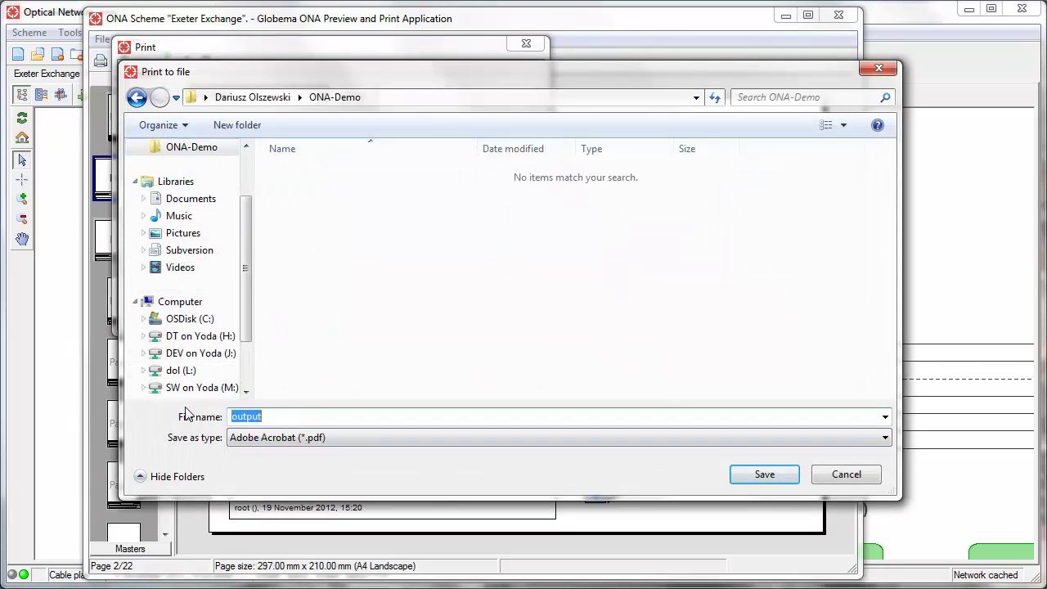
text(ONA-DEMO)
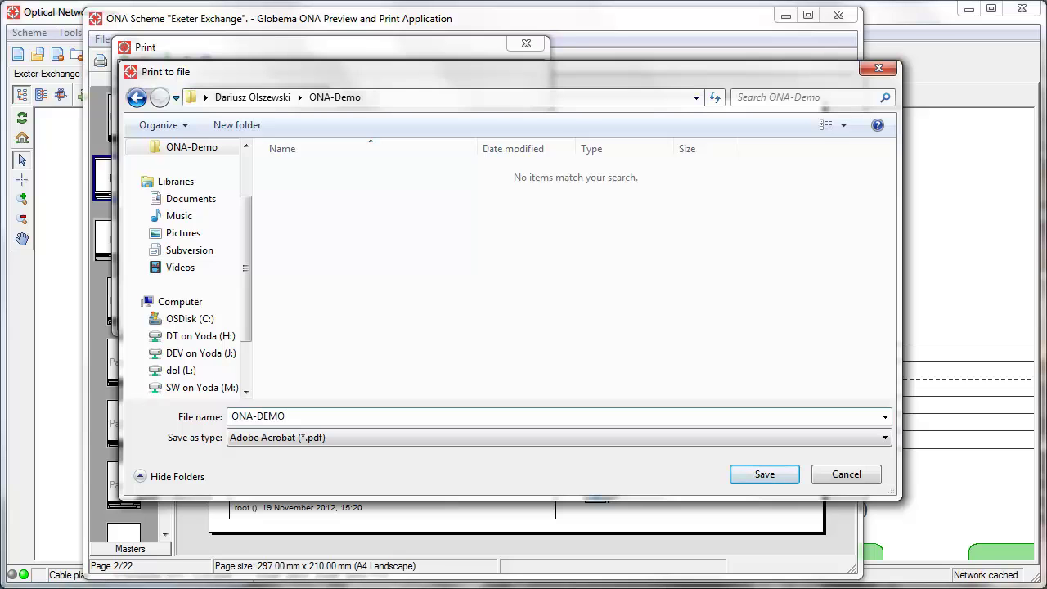
key(Return)
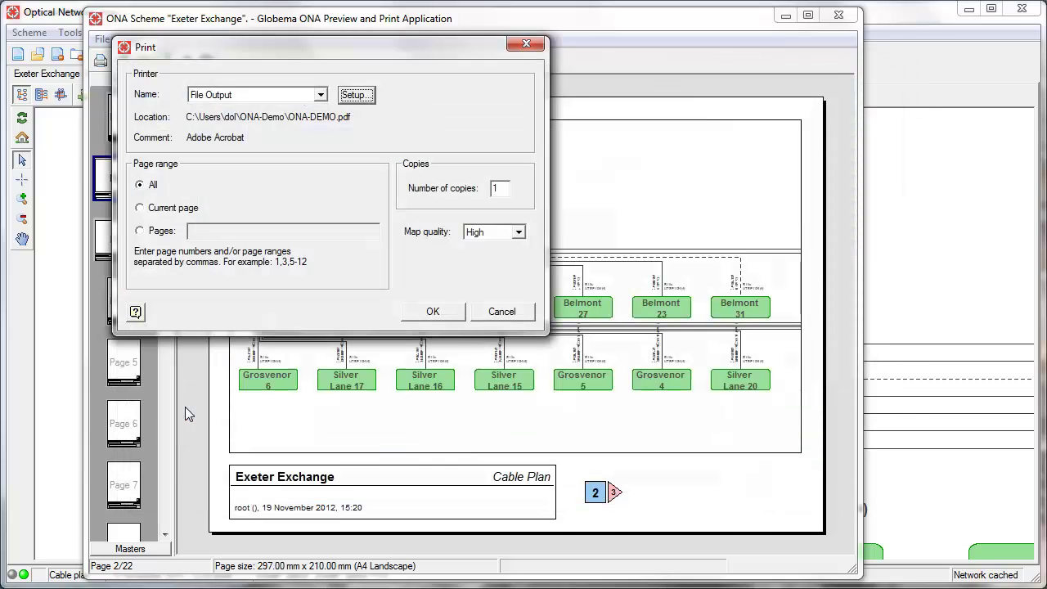
Step: Print all atlas pages to ONA-DEMO.pdf, then bring Adobe Reader to the front
click(433, 312)
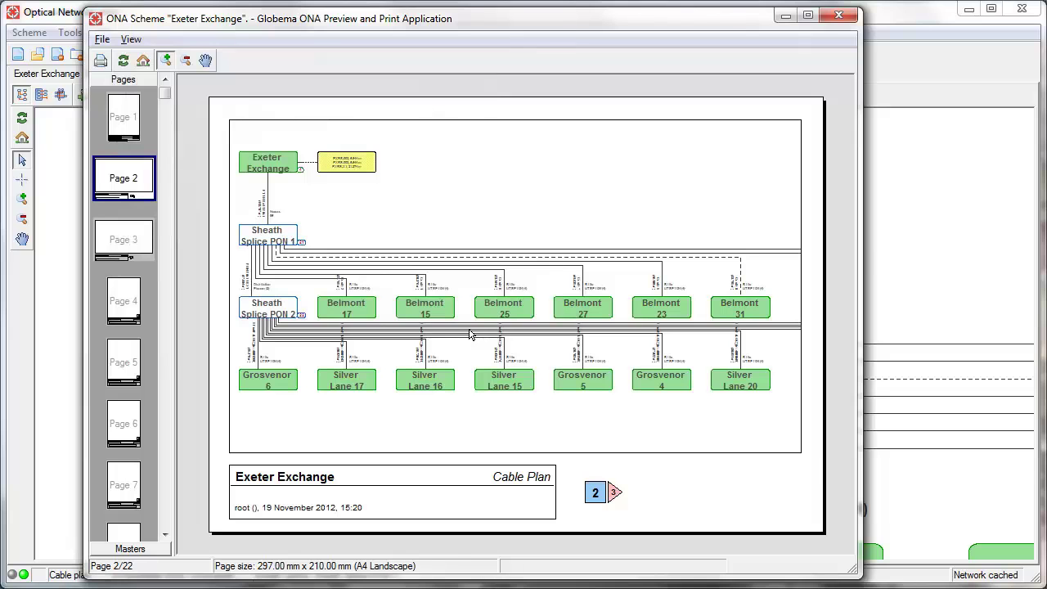
key(alt+Tab)
key(alt+Tab)
key(alt+Tab)
key(alt+Tab)
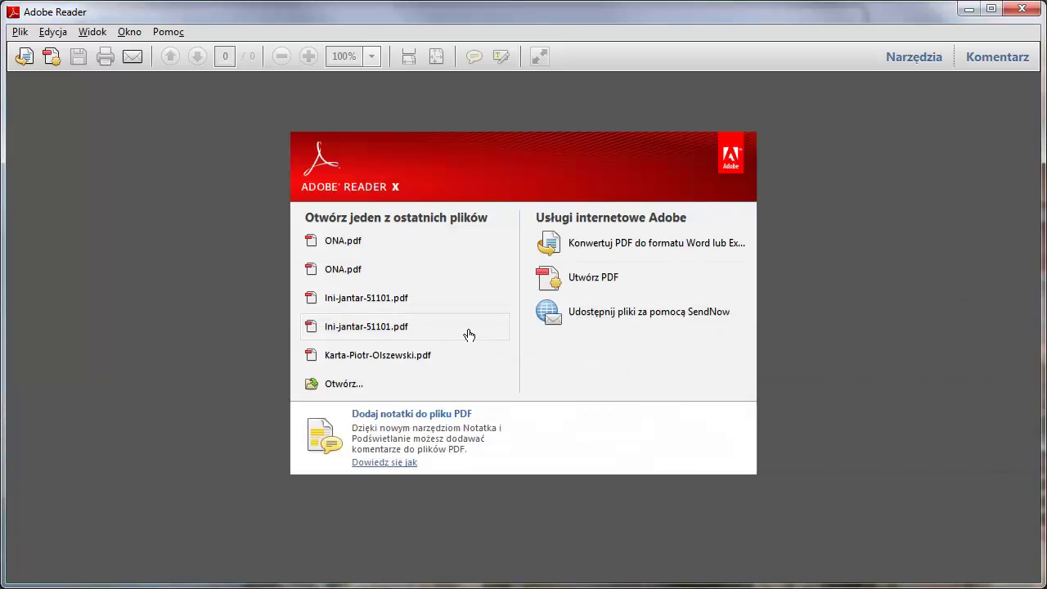
Step: Open ONA-DEMO.pdf in Adobe Reader, fit the whole page, and scroll to page 2
click(348, 386)
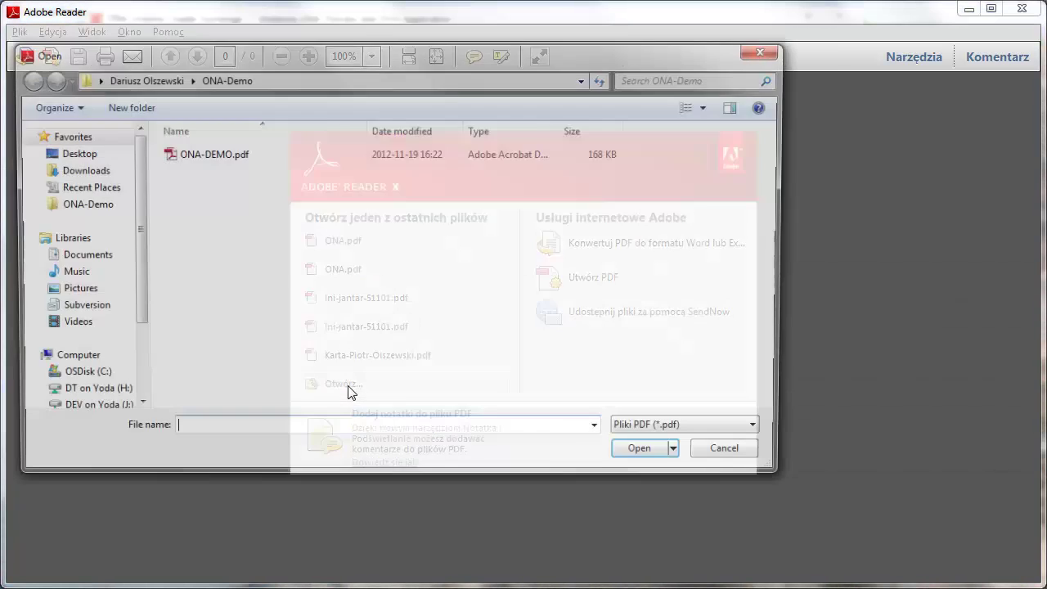
click(217, 153)
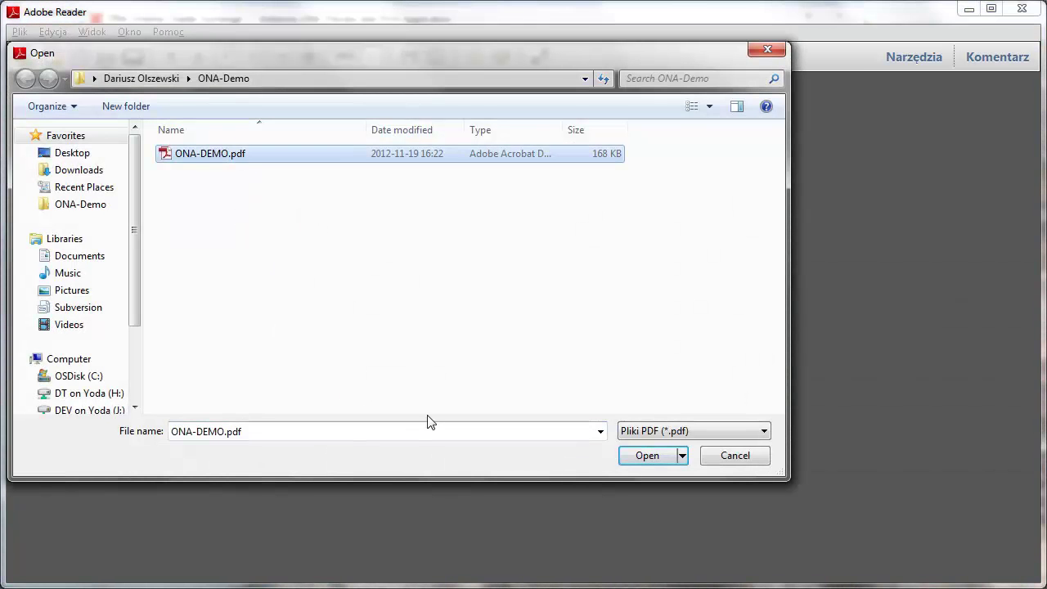
click(642, 463)
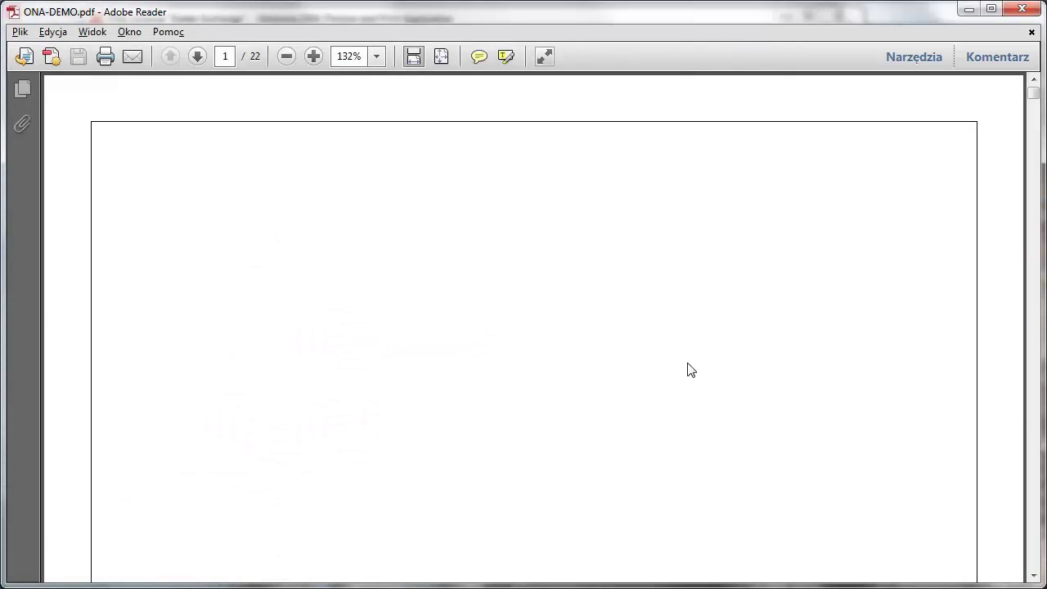
click(441, 55)
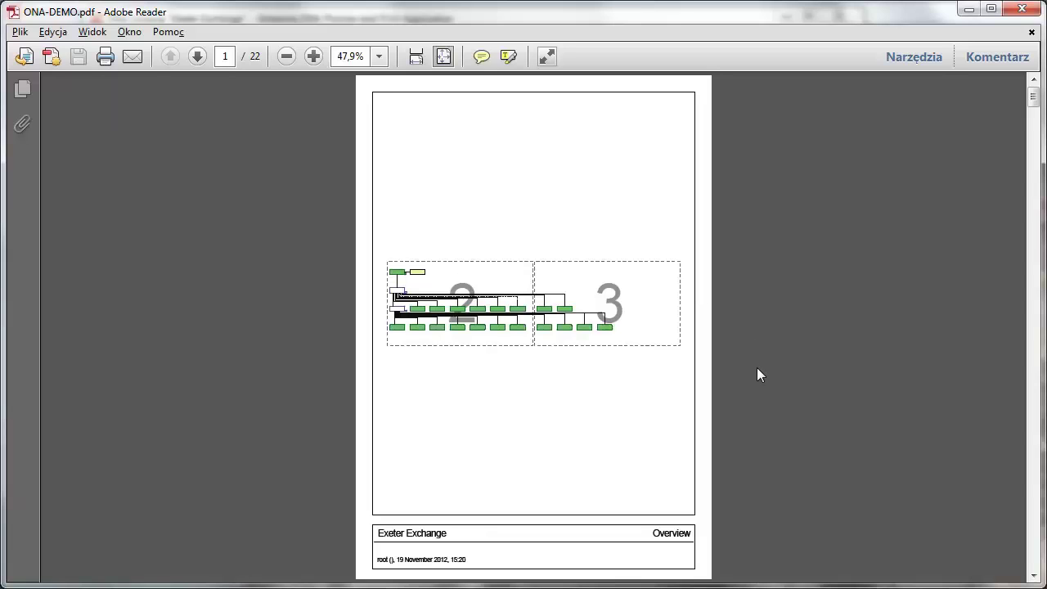
scroll(757, 370, down, 1)
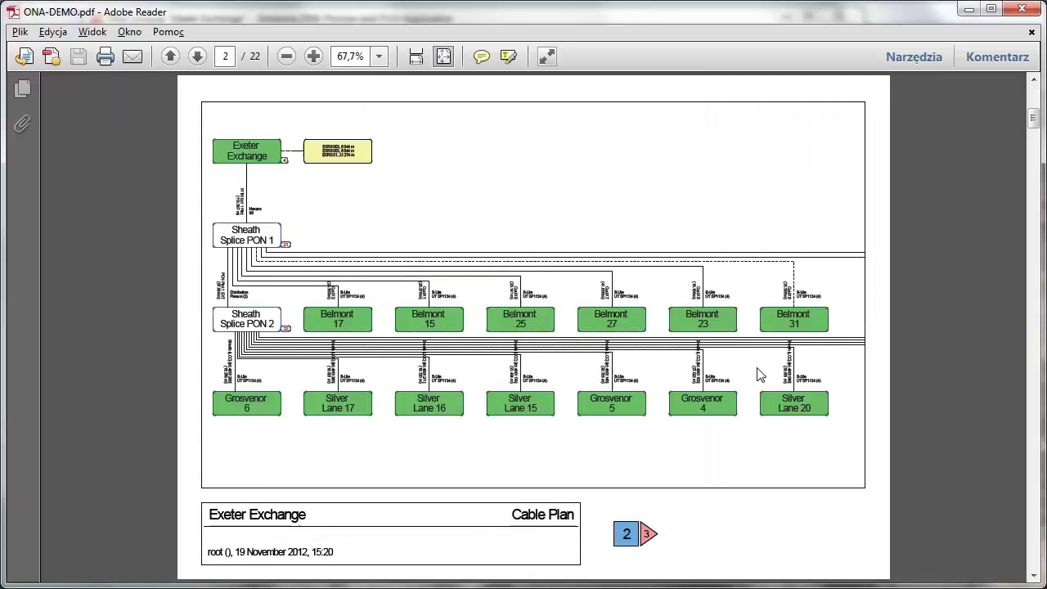